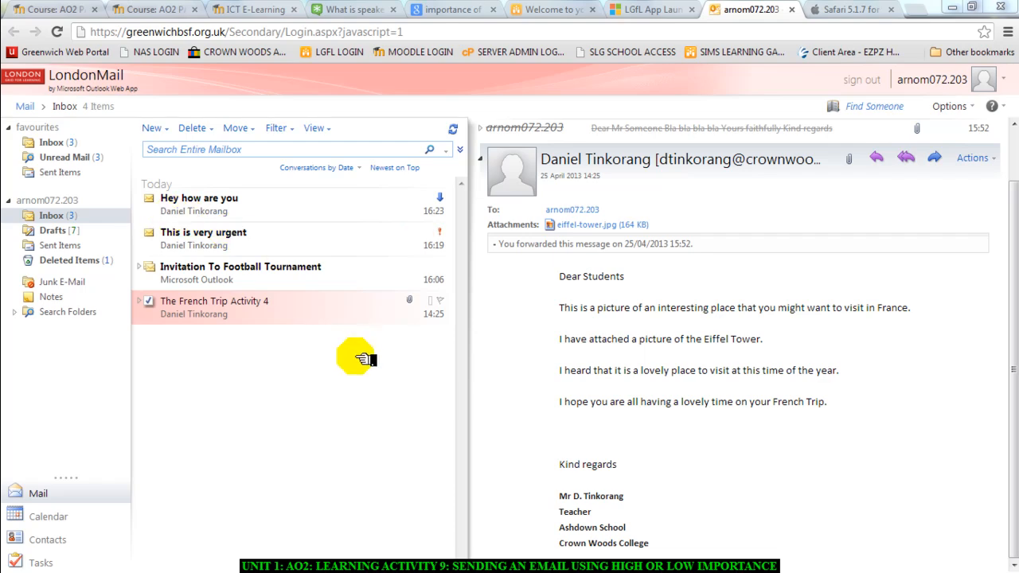
- Outline the two newest inbox messages and their importance markers with blue ScreenDraw rectangles, and clear the annotations
key(super)
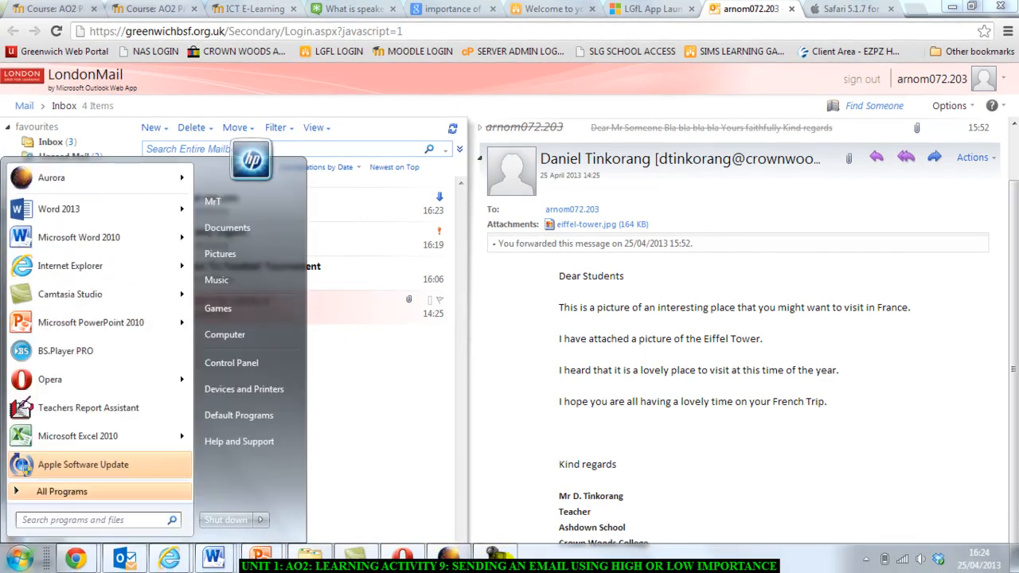
click(500, 561)
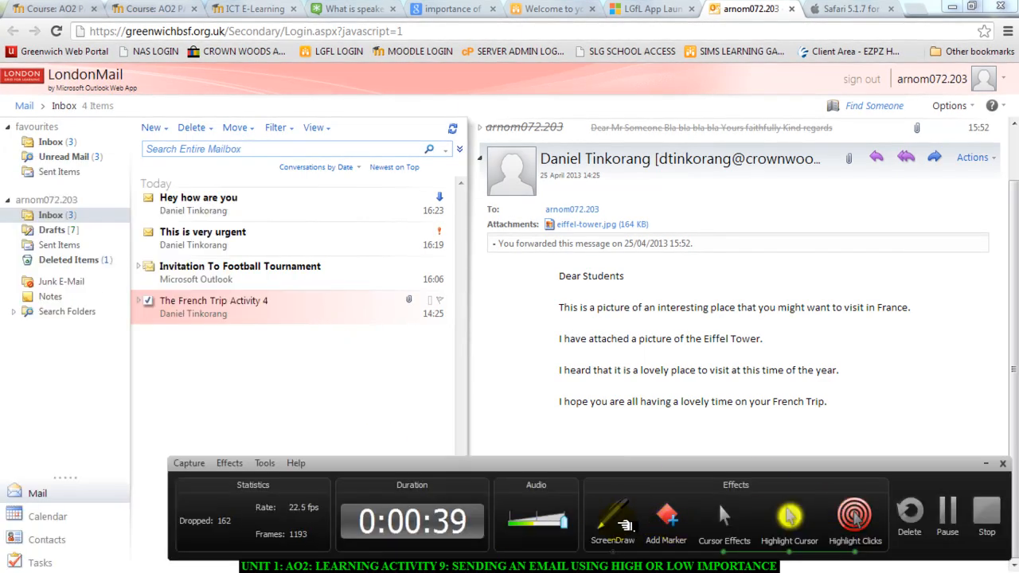
click(618, 520)
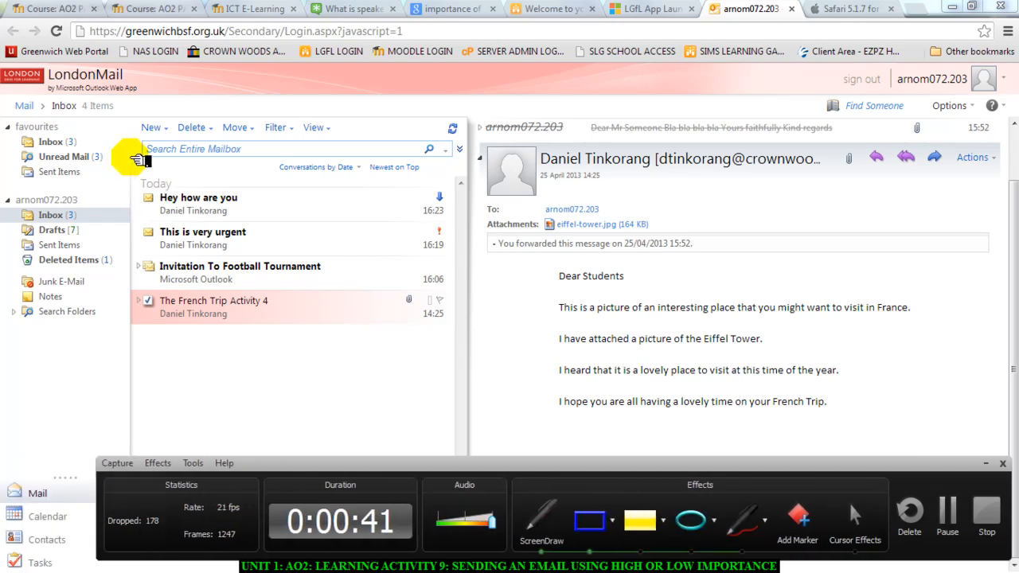
mouse_move(130, 157)
mouse_down()
mouse_move(157, 230)
mouse_move(264, 256)
mouse_move(466, 261)
mouse_up()
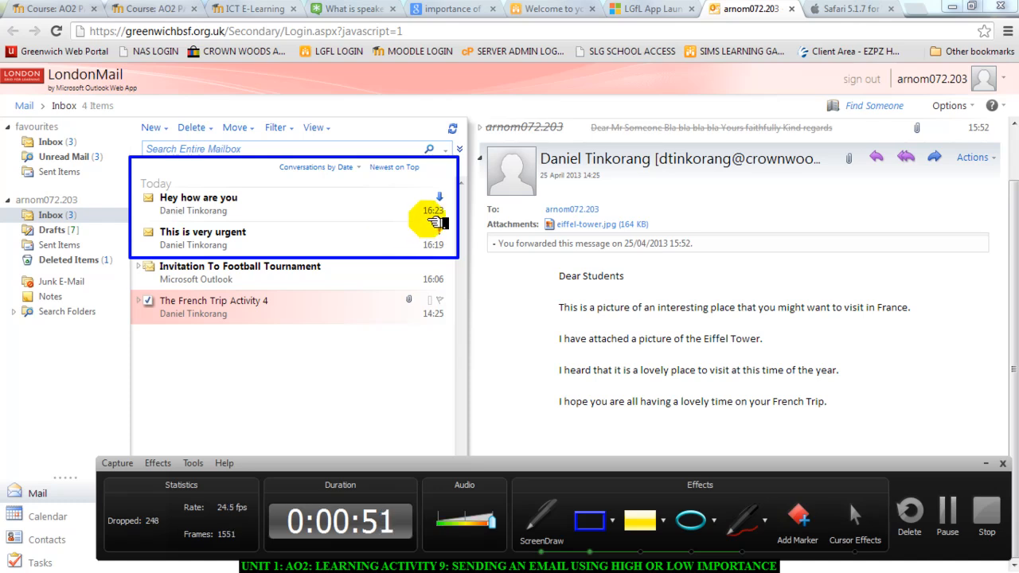
drag(415, 225, 454, 253)
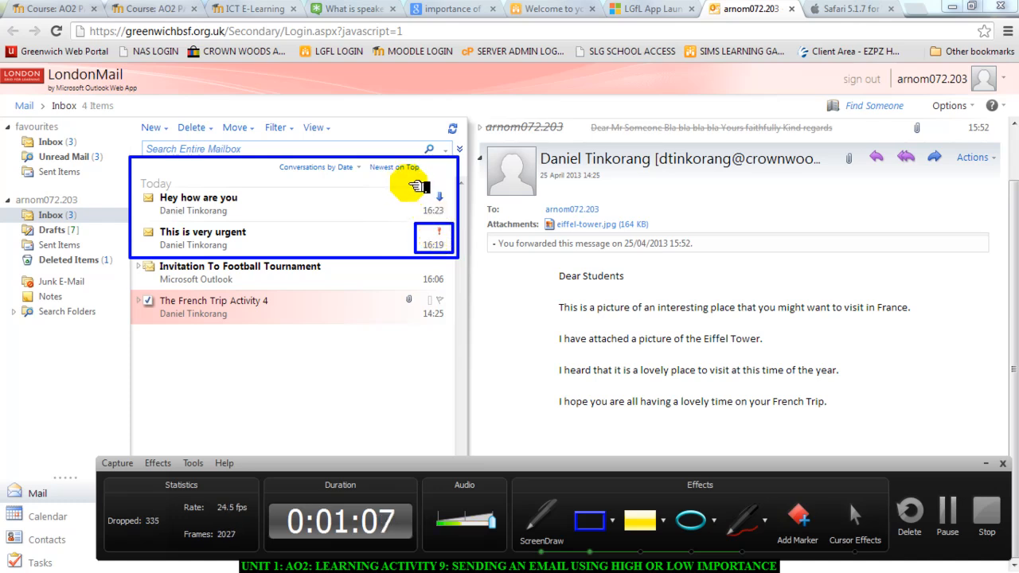
mouse_move(408, 182)
mouse_down()
mouse_move(436, 231)
mouse_move(446, 214)
mouse_move(458, 216)
mouse_up()
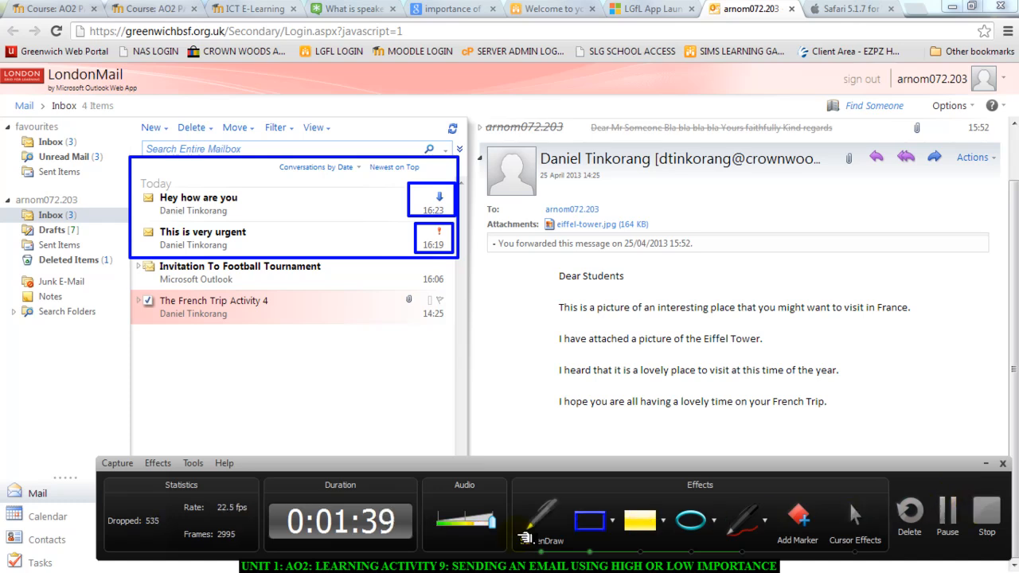
click(526, 539)
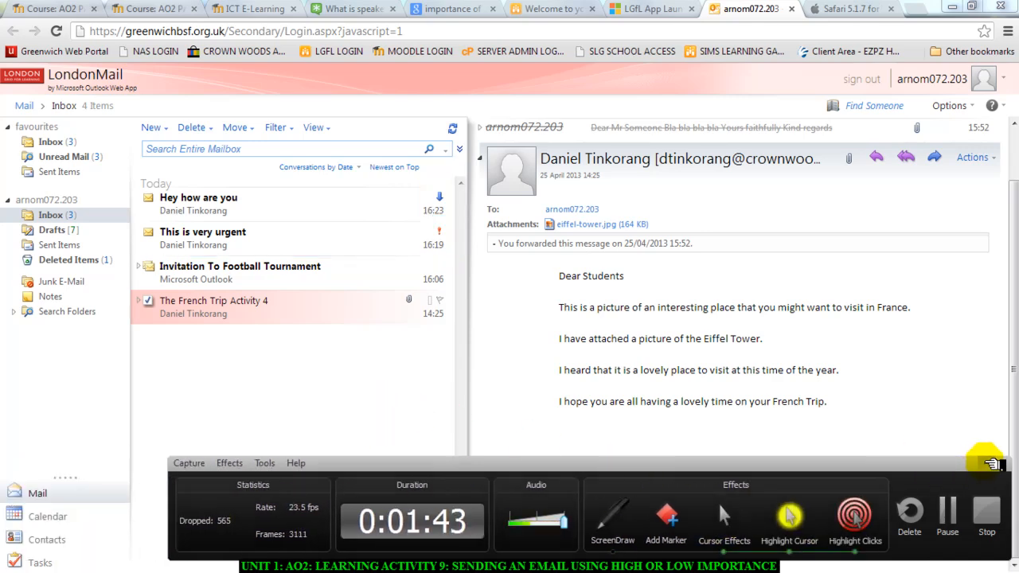
click(992, 464)
- Create a new email message and fill in the recipient's e-mail address from the suggestion
click(166, 128)
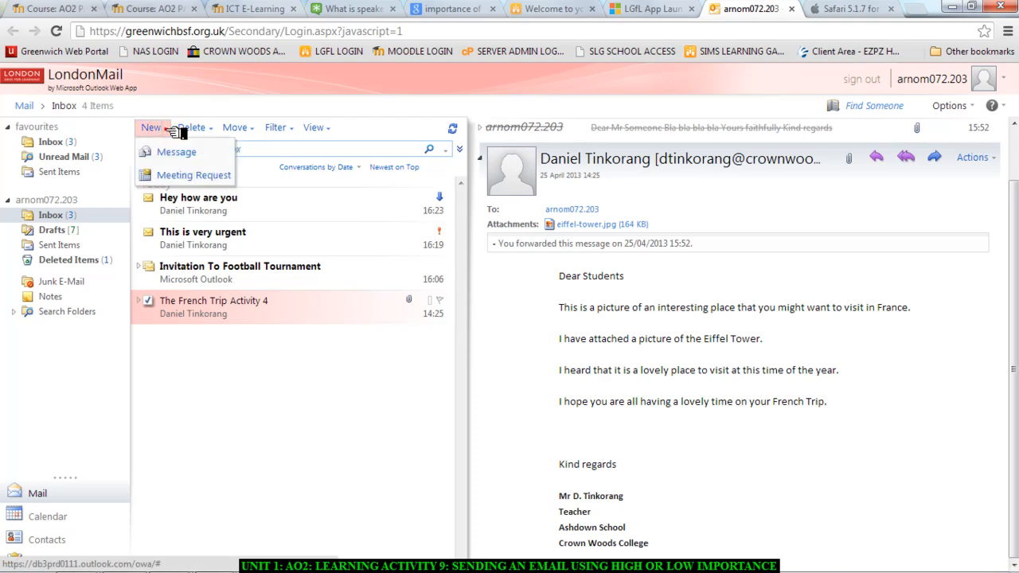
click(178, 152)
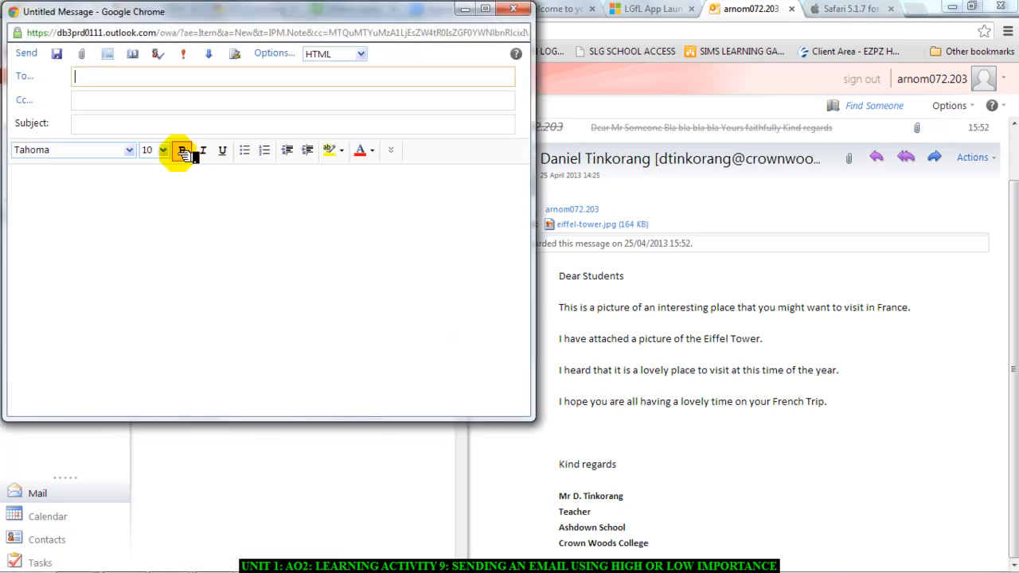
click(99, 83)
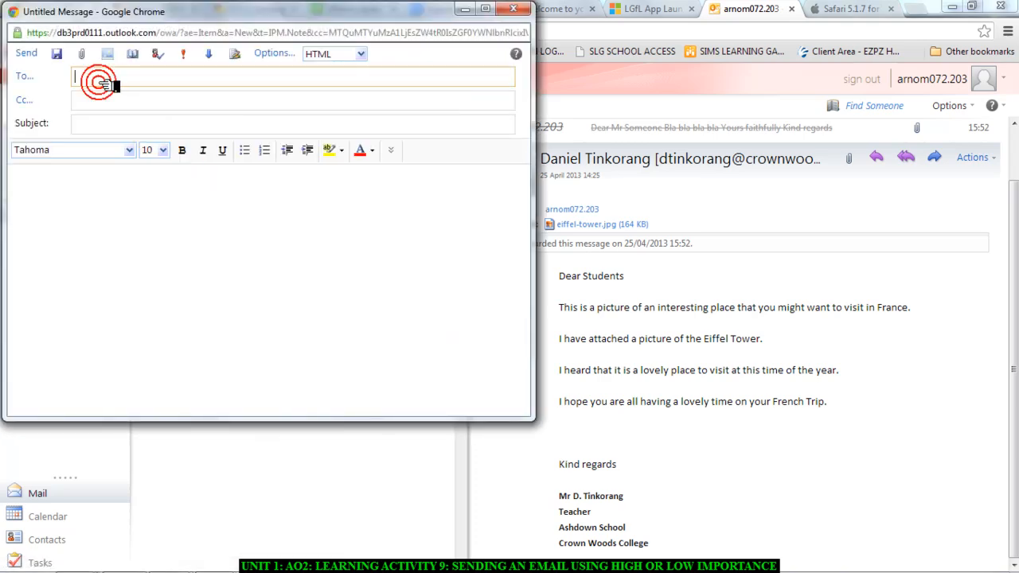
text(s)
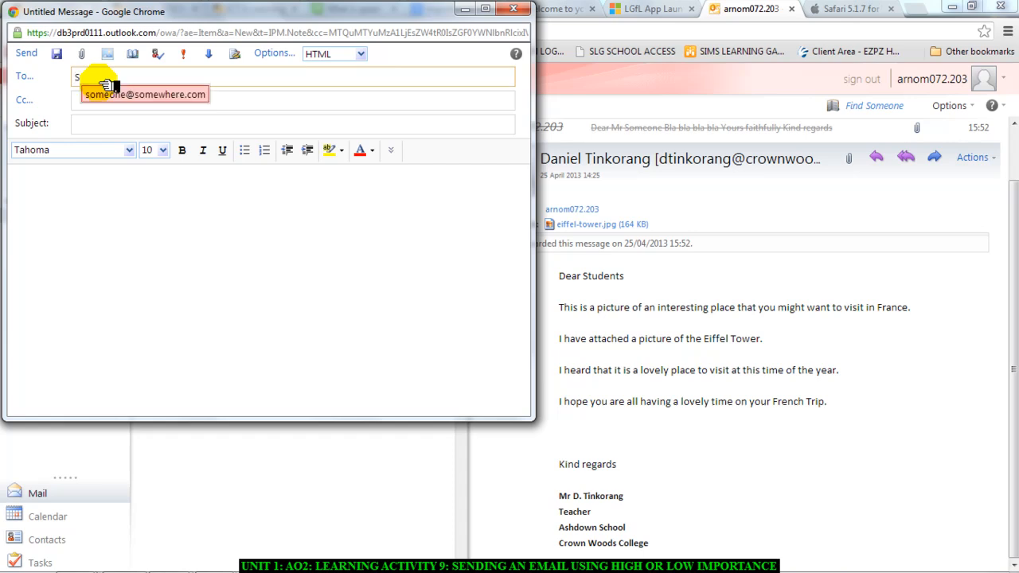
click(97, 94)
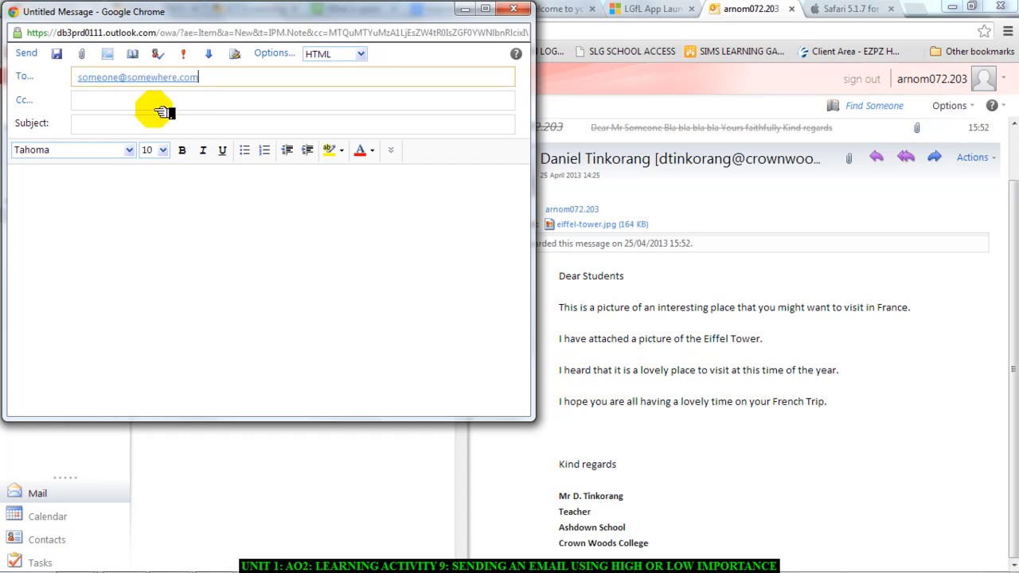
- Set the message subject to "Invitation To Football Tournament"
click(109, 125)
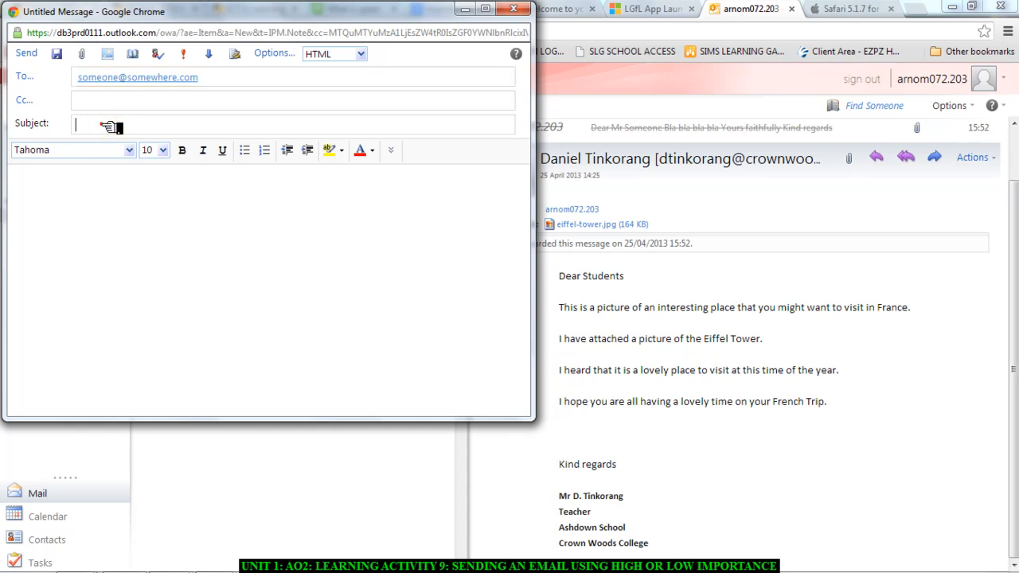
text(iNC)
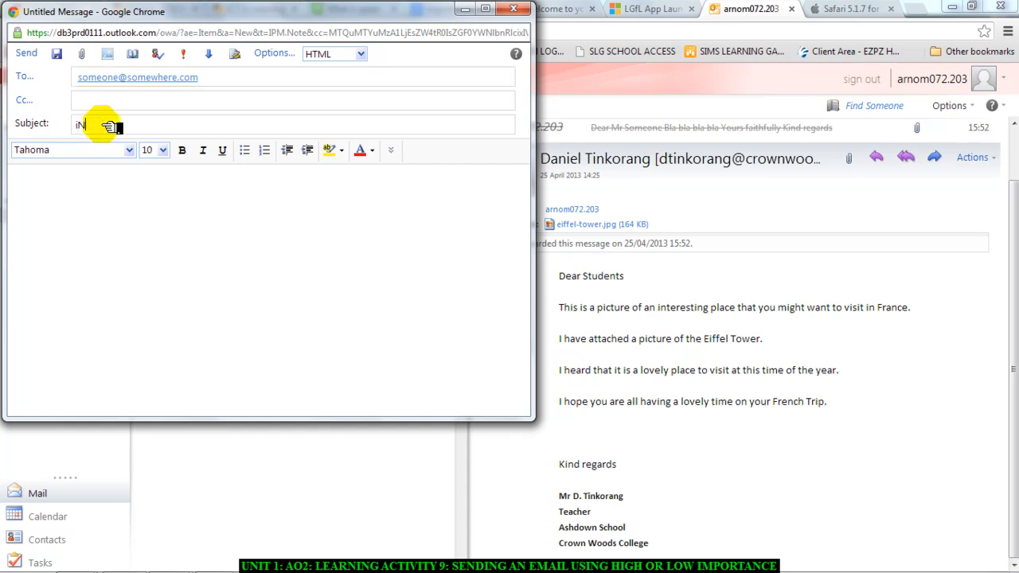
key(BackSpace)
key(BackSpace)
text(Invitation to Football Tournament)
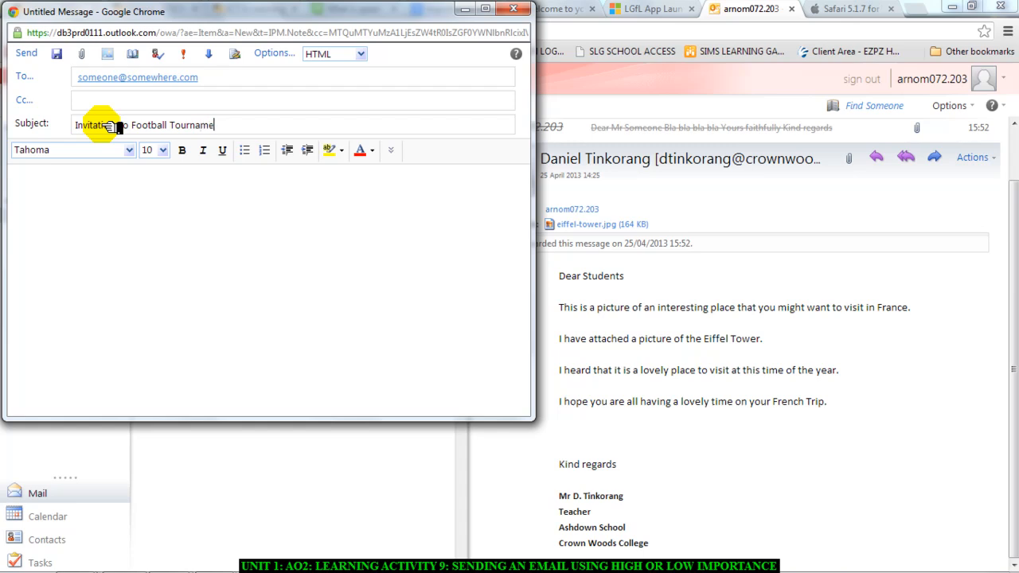
- Write the greetings "Dear Sir" and "Dear Miss" on separate lines at the start of the message body
click(82, 194)
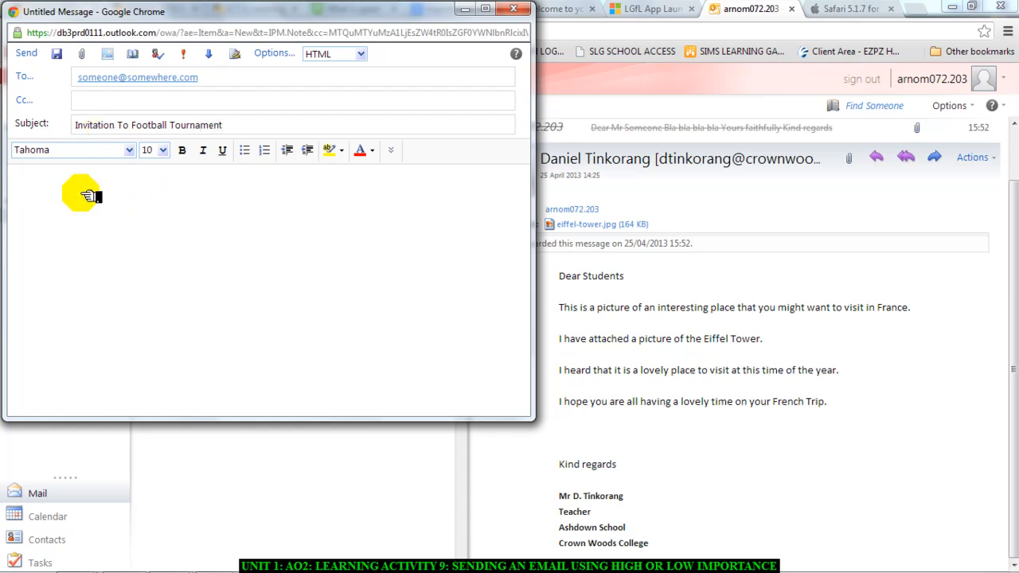
text(Dear)
text( Sir )
text(Mear Mi)
text(ss)
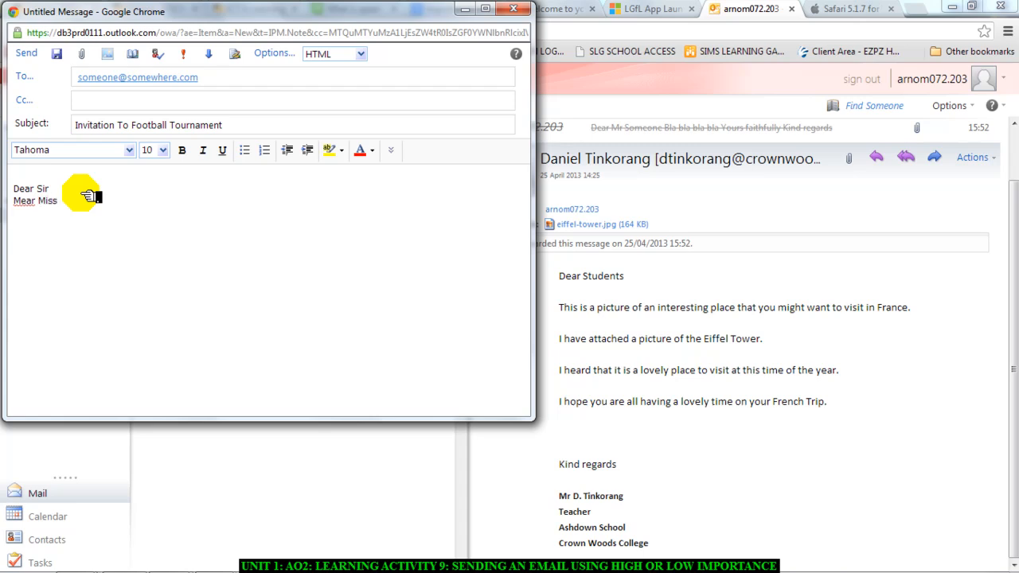
click(23, 201)
key(BackSpace)
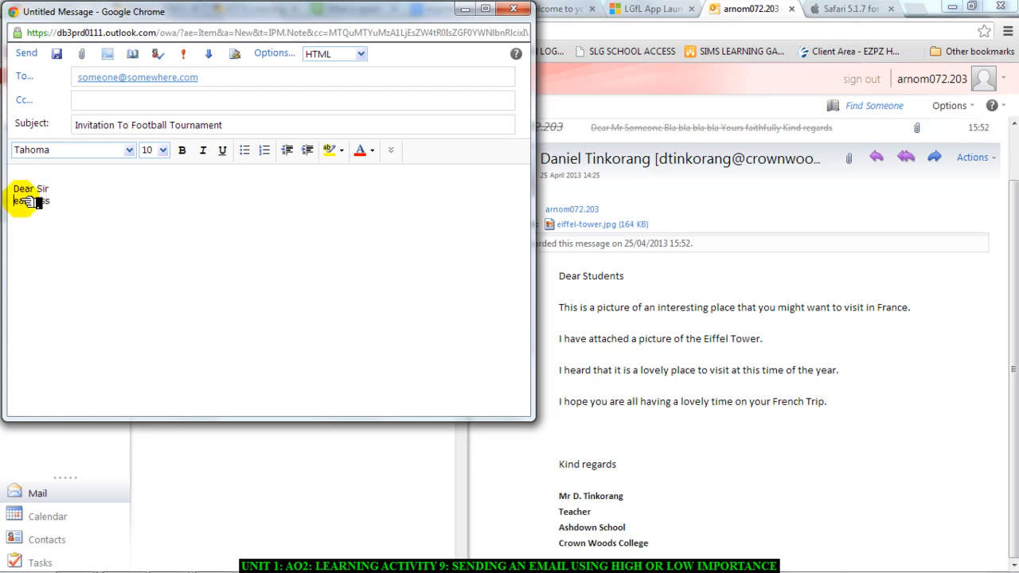
text(D)
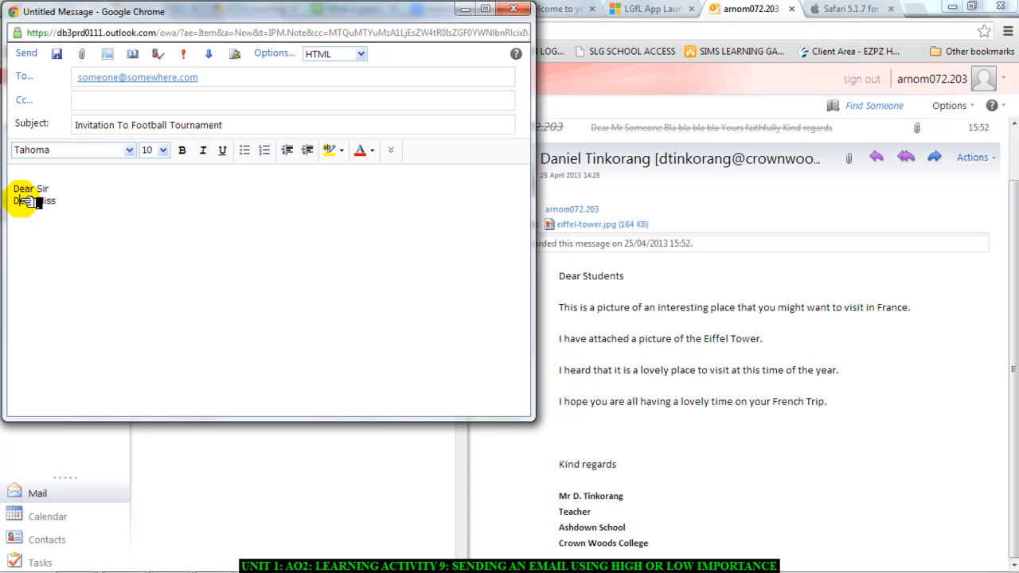
- Add the body text "Bla Bla bla" below the greeting, and close with "Yours faithfully" and "Kind regards" on separate lines
click(70, 199)
key(Return)
key(Return)
text(Bla B)
text(la bla     )
text(Yo)
text(urs faithfu)
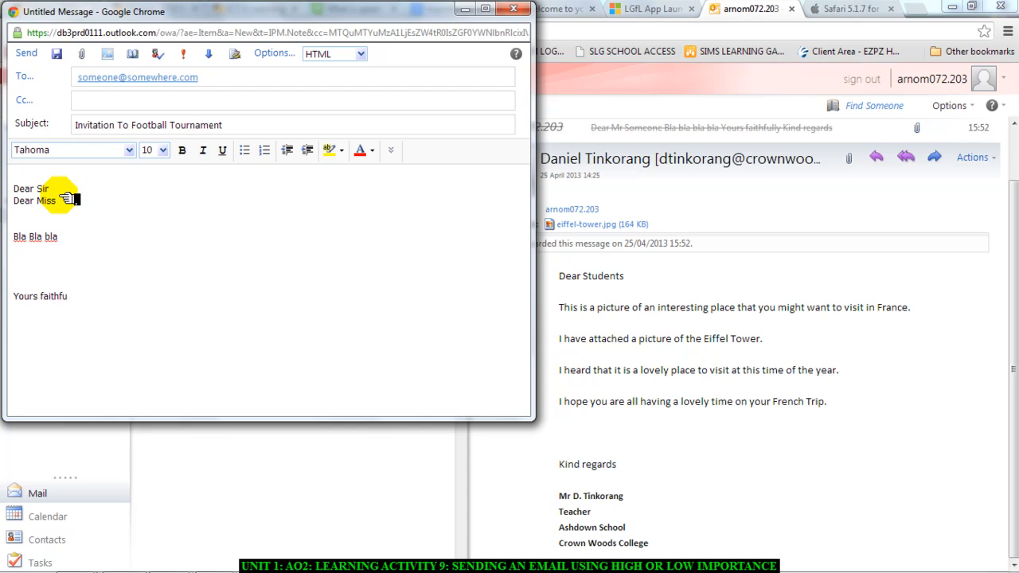
text(lly Kind regards)
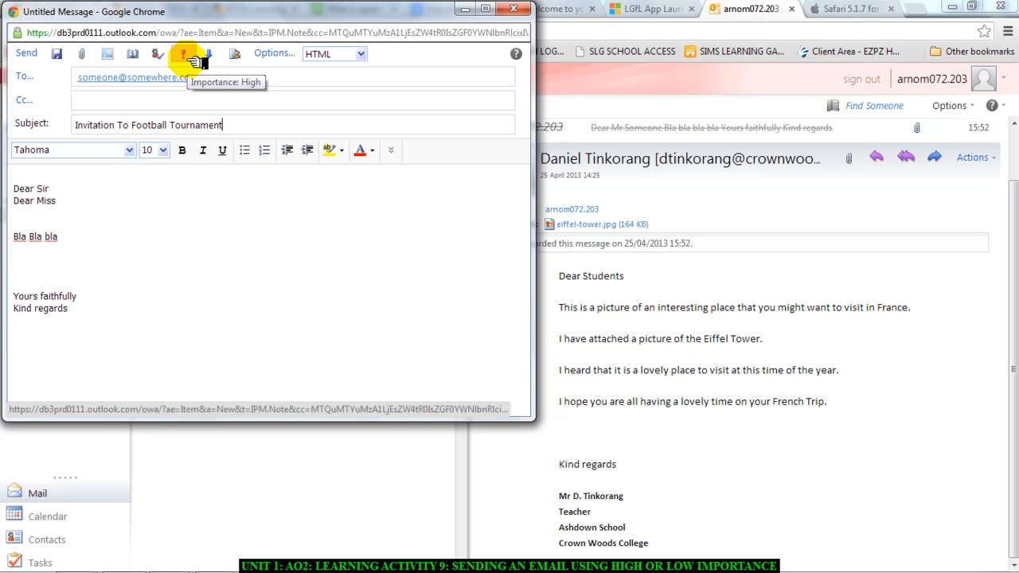
- Switch the message's importance from high to low and back, leaving it set to high
click(195, 61)
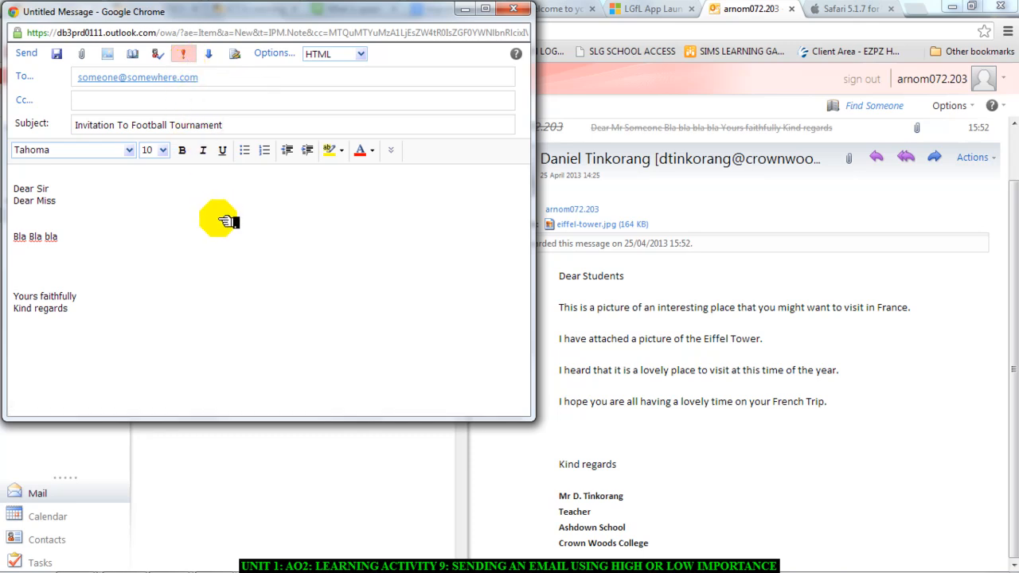
click(212, 57)
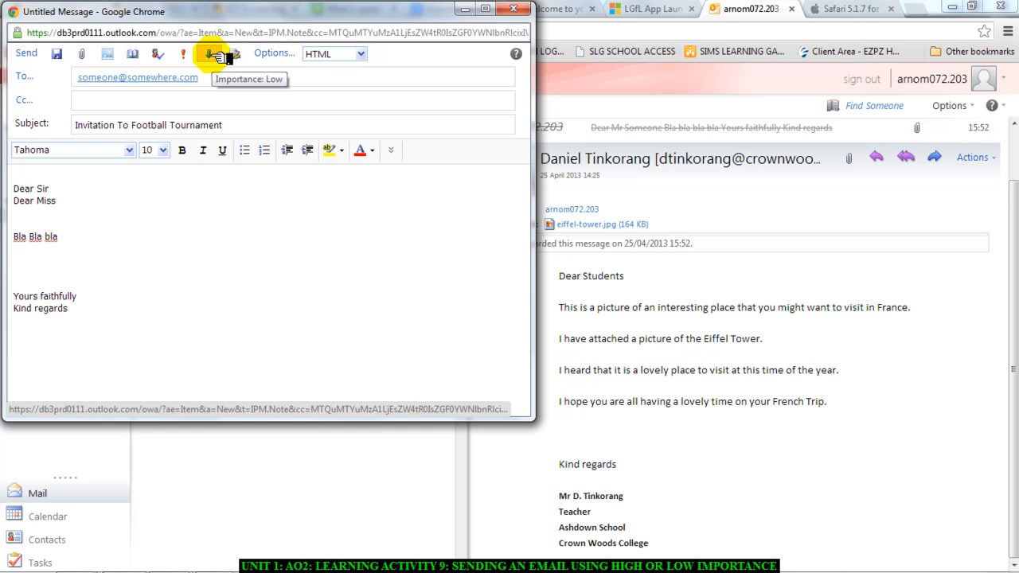
click(189, 55)
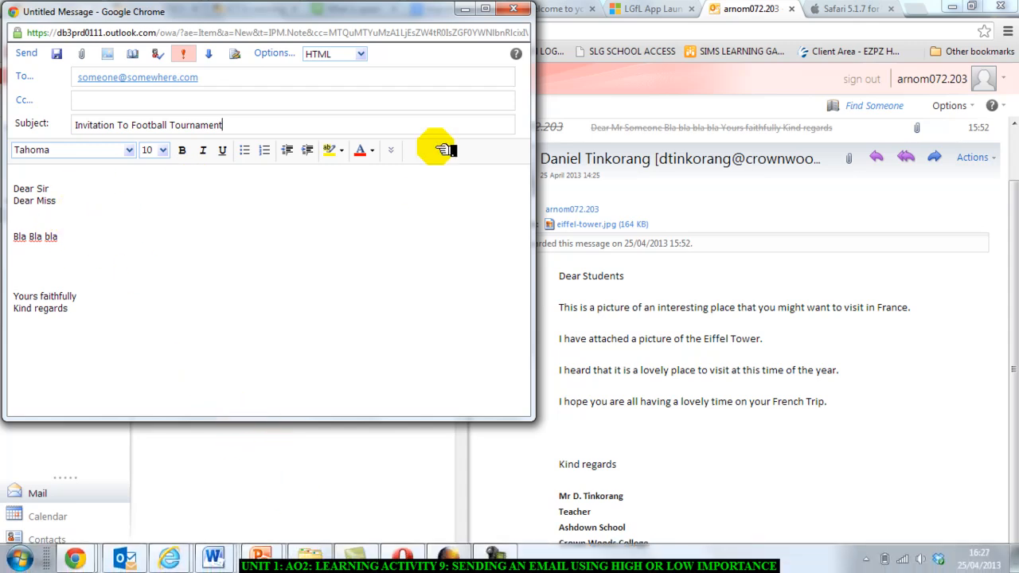
- Maximize the message window and outline the recipient and the subject with blue ScreenDraw rectangles
click(488, 11)
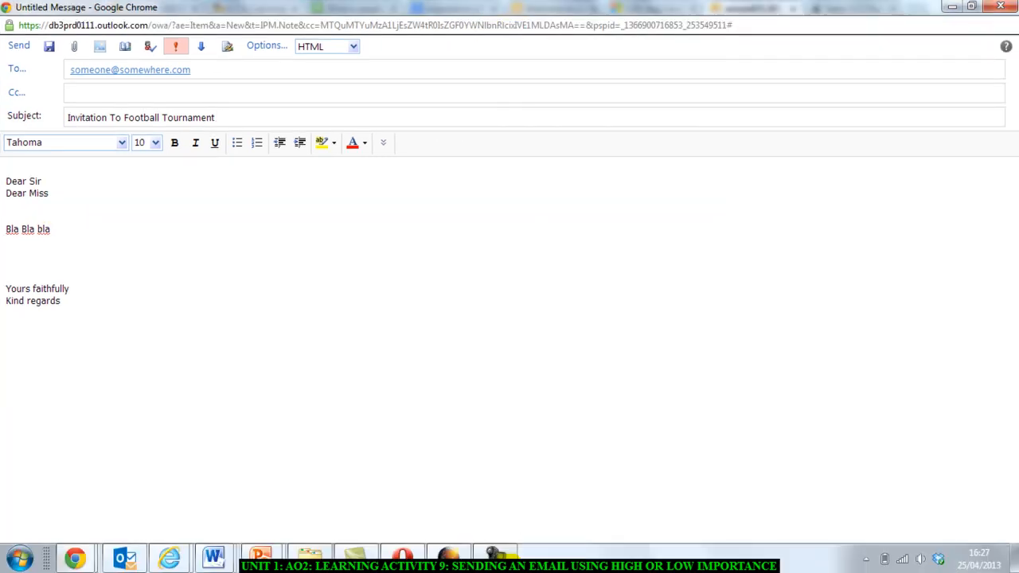
click(494, 552)
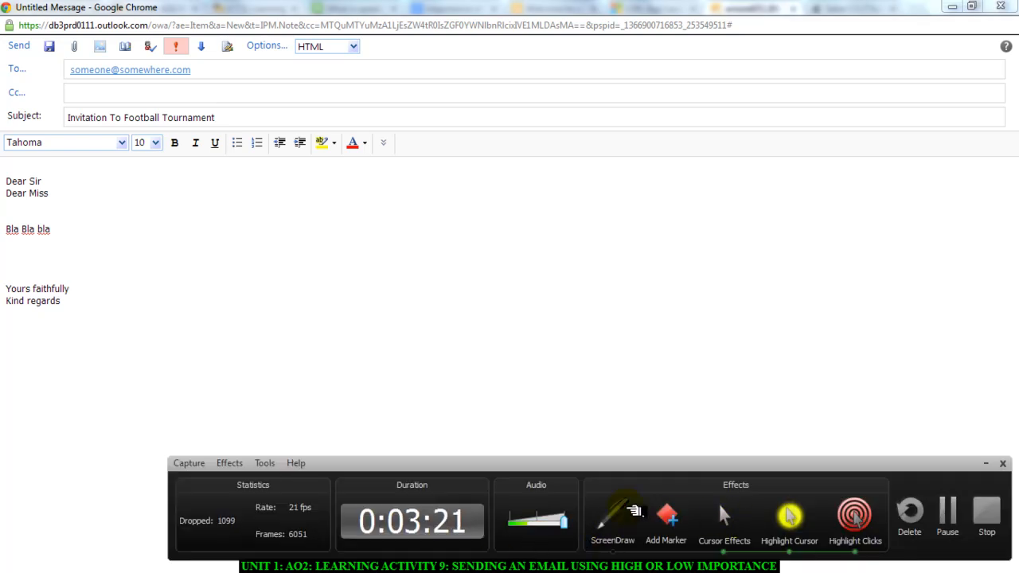
click(611, 511)
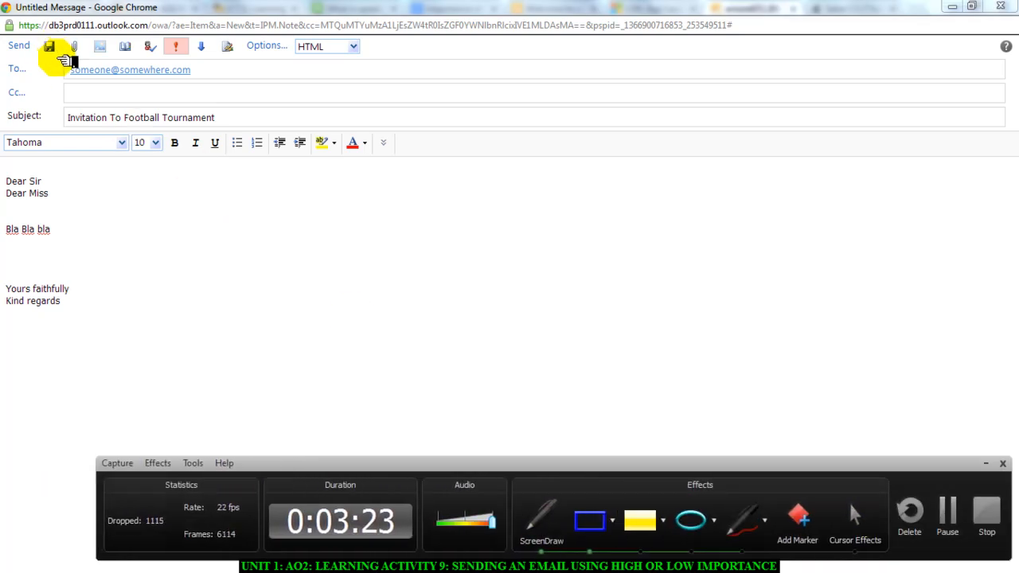
drag(60, 59, 125, 77)
drag(197, 80, 204, 80)
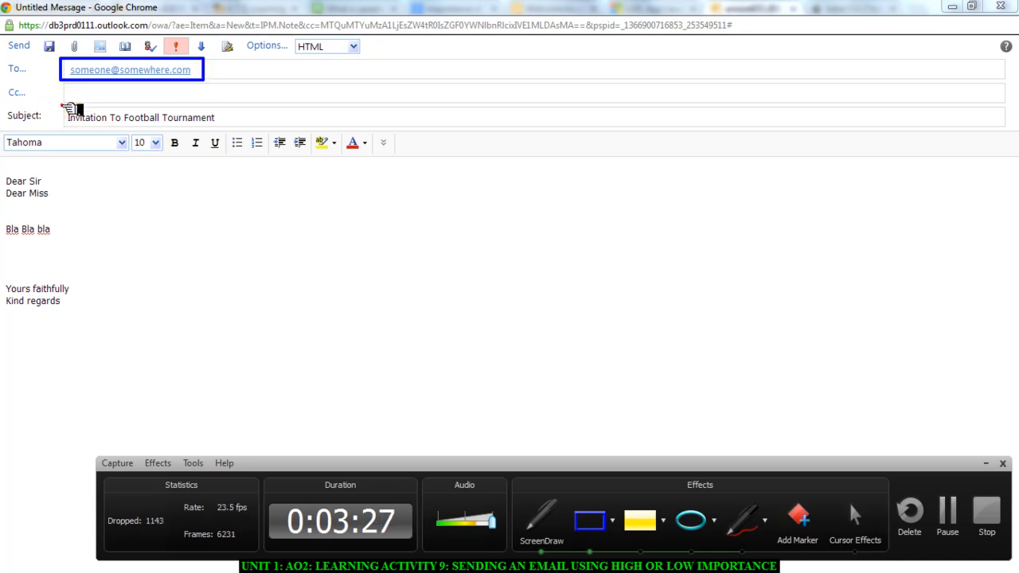
drag(62, 105, 233, 130)
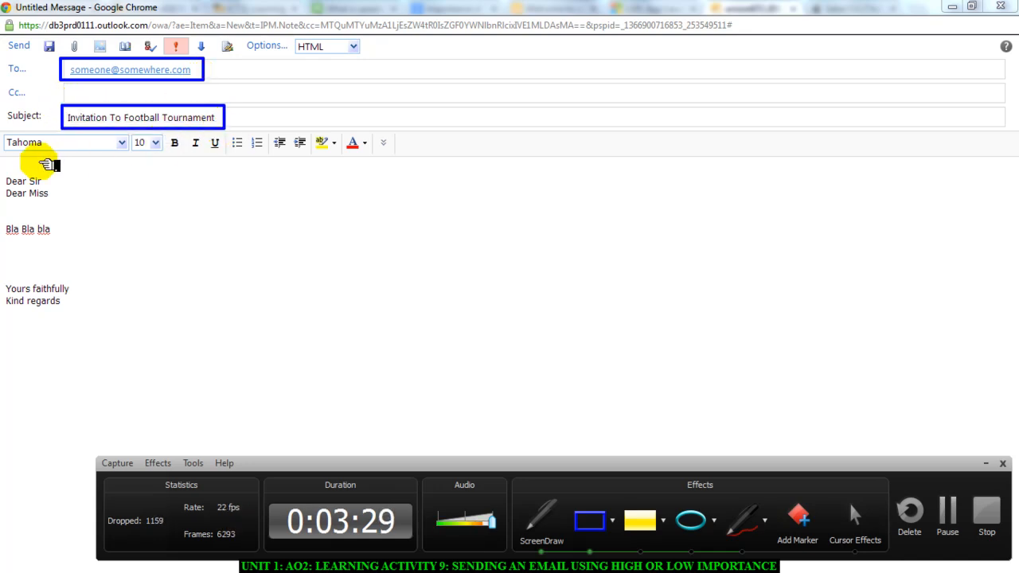
- Outline the greeting, the body text and the closing lines of the message with separate blue rectangles
drag(2, 162, 93, 217)
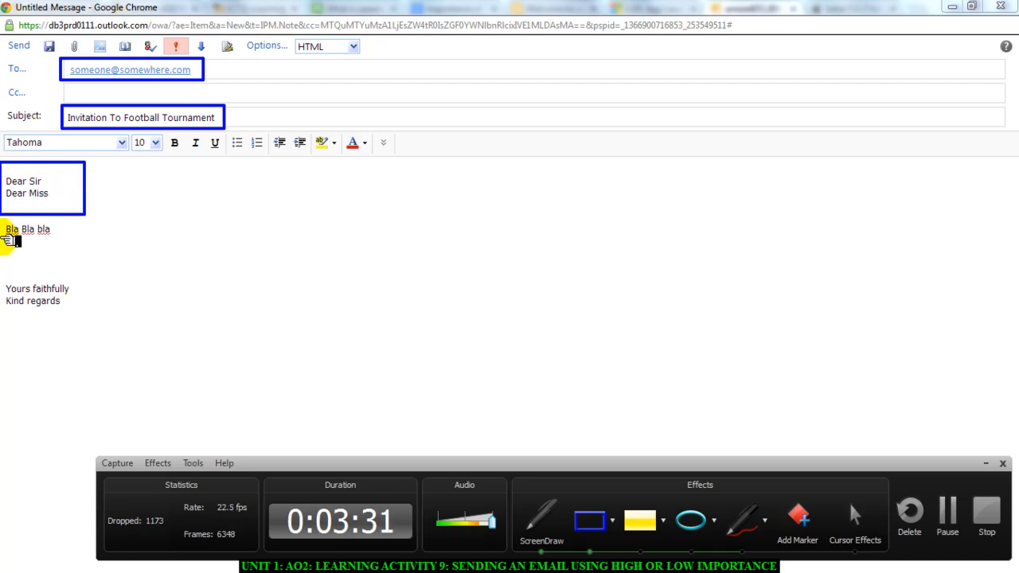
drag(4, 222, 120, 265)
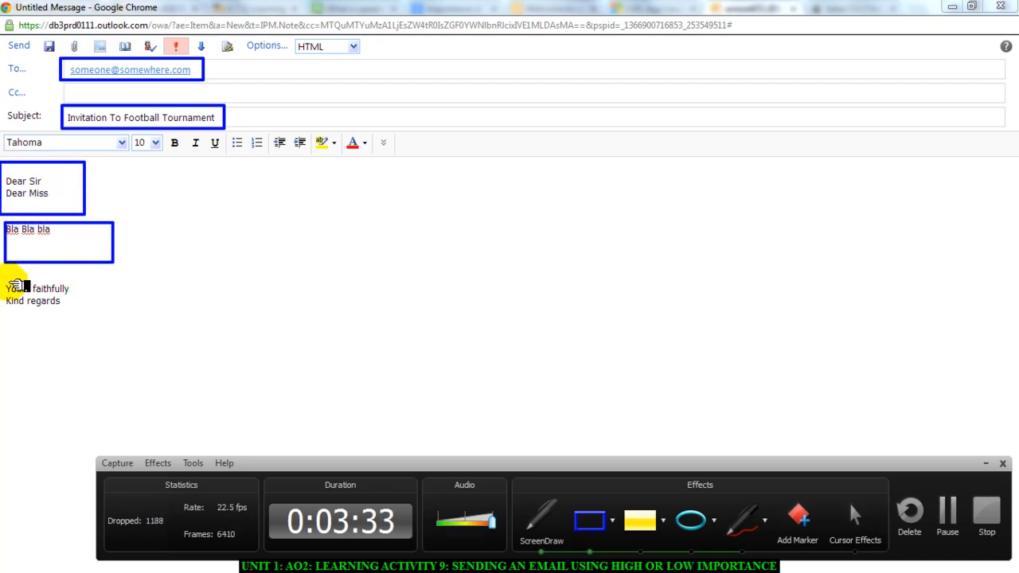
drag(9, 279, 124, 325)
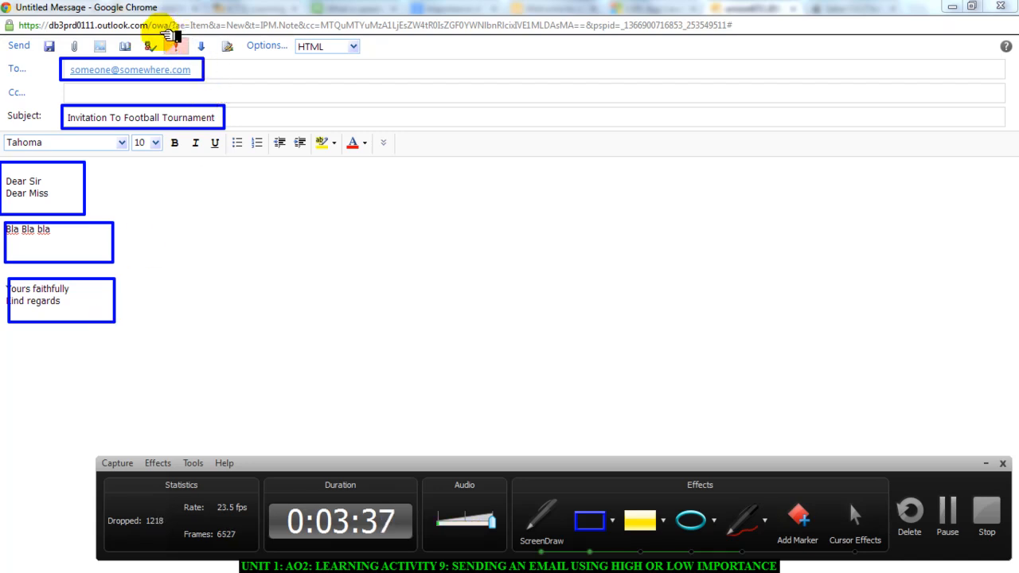
- Outline the high-importance marker and the Send command of the message with blue rectangles
drag(160, 32, 189, 57)
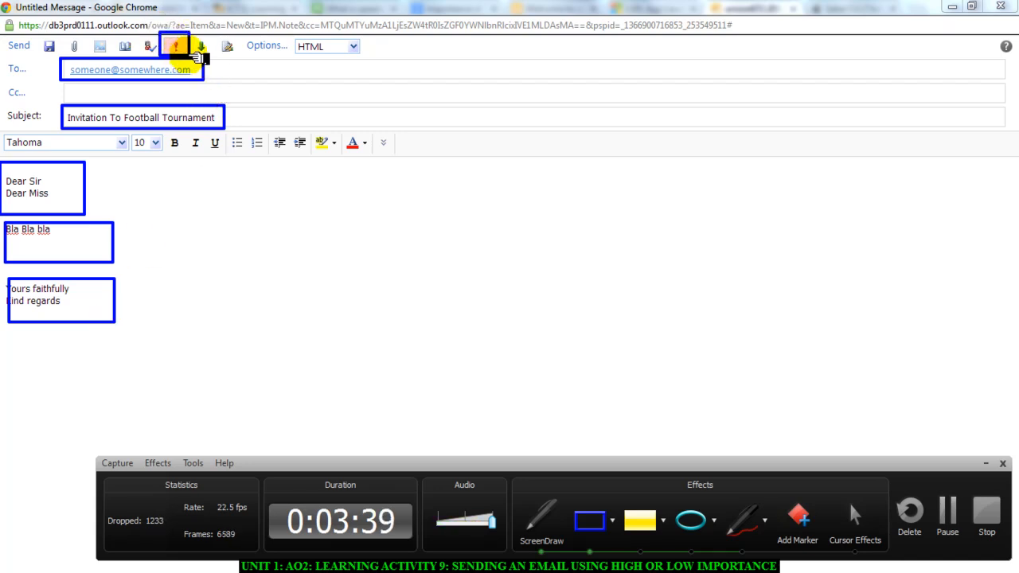
click(177, 47)
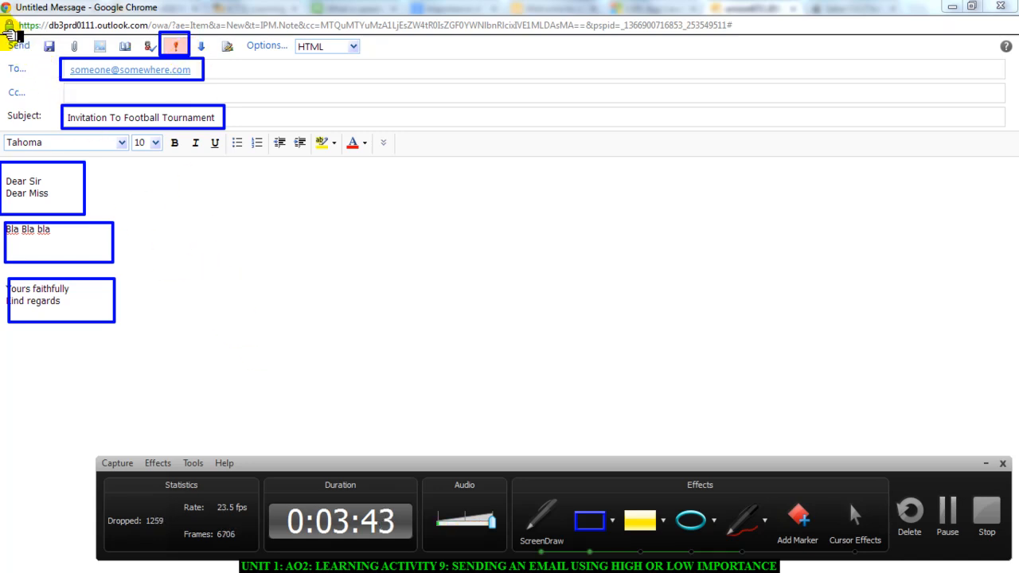
drag(4, 34, 33, 57)
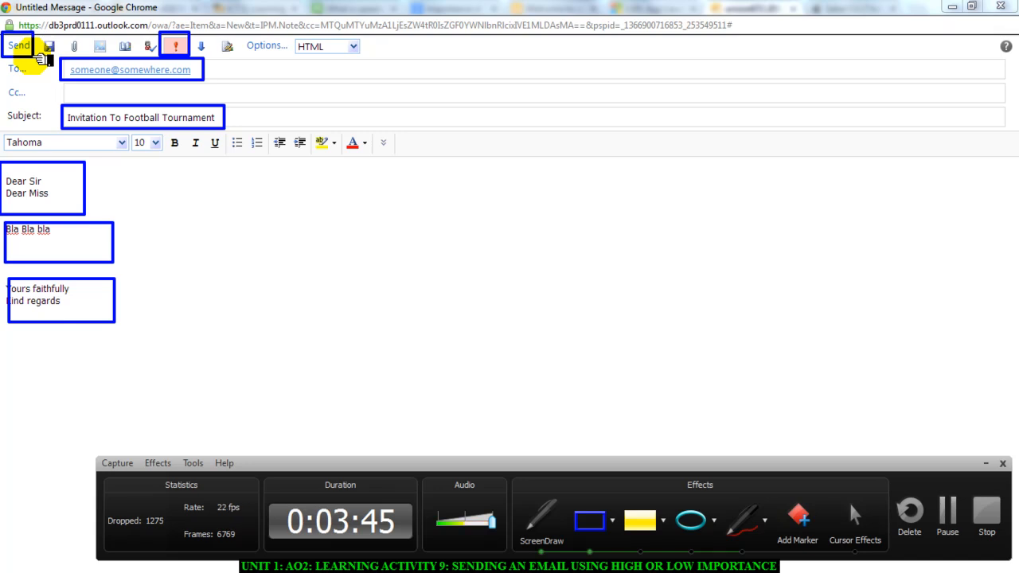